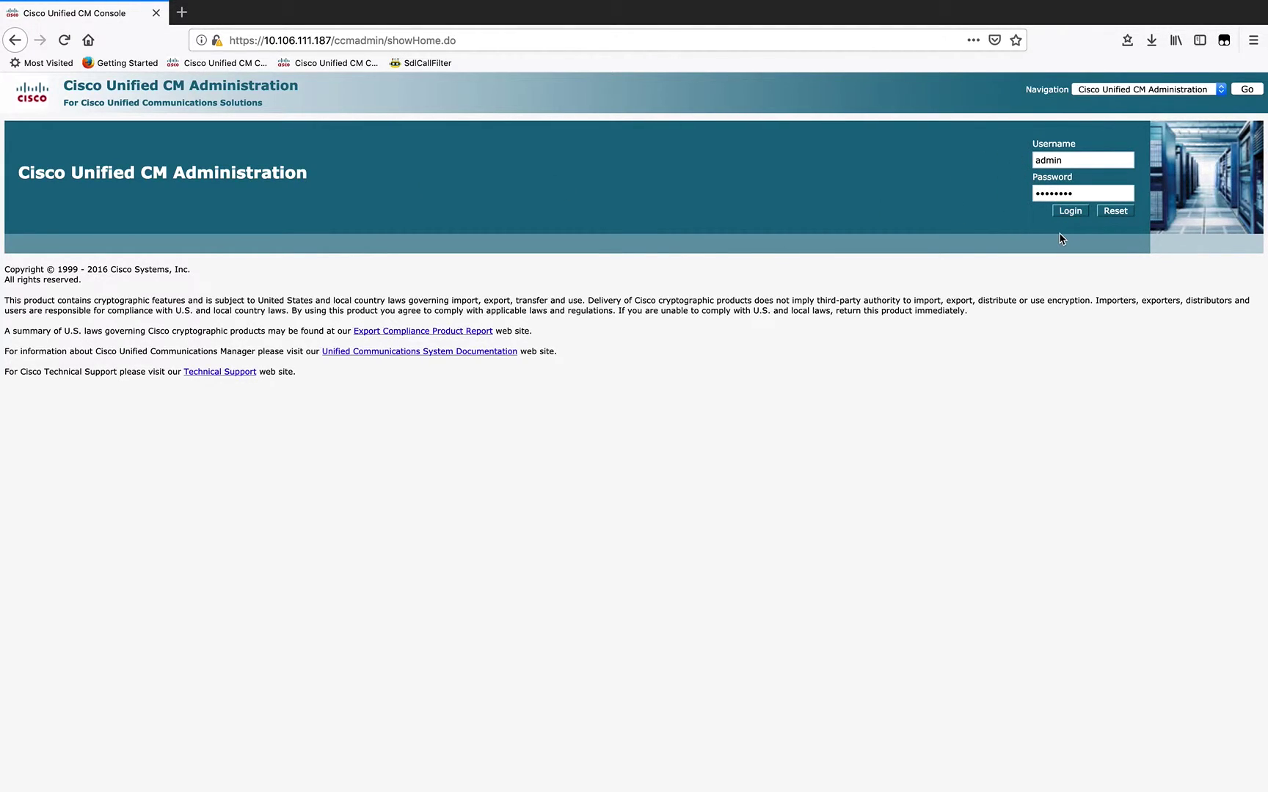
# Step: Log in to Cisco Unified CM Administration as admin
pyautogui.click(1068, 212)
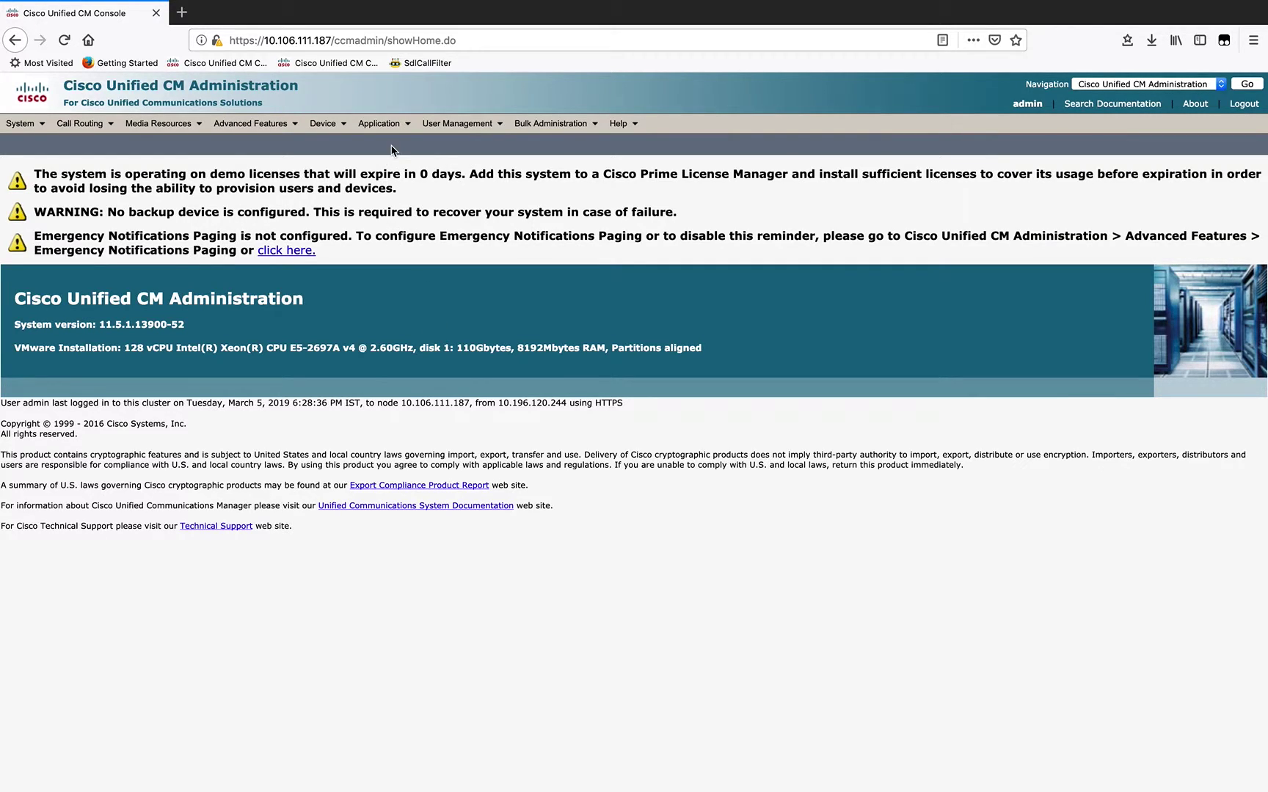
pyautogui.moveTo(383, 124)
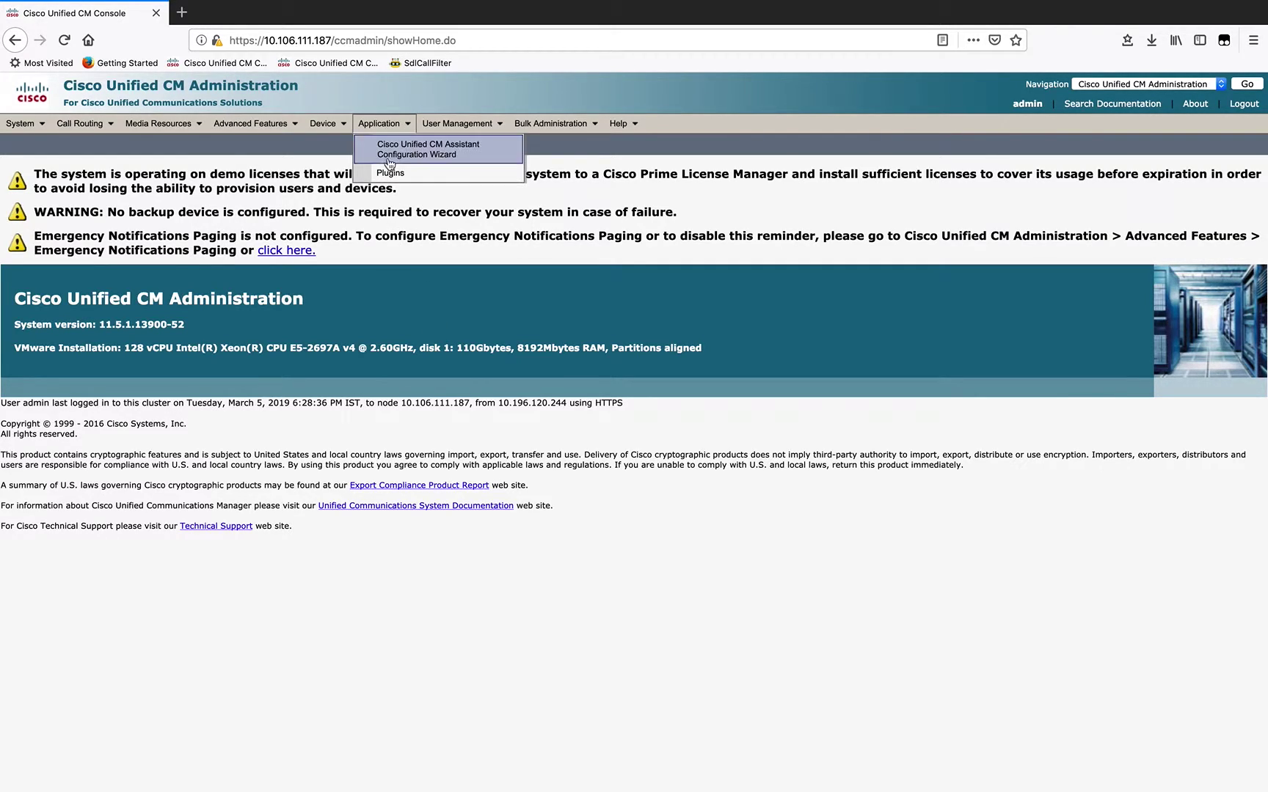
# Step: List every available plugin under Application > Plugins, including the RTMT downloads
pyautogui.click(390, 172)
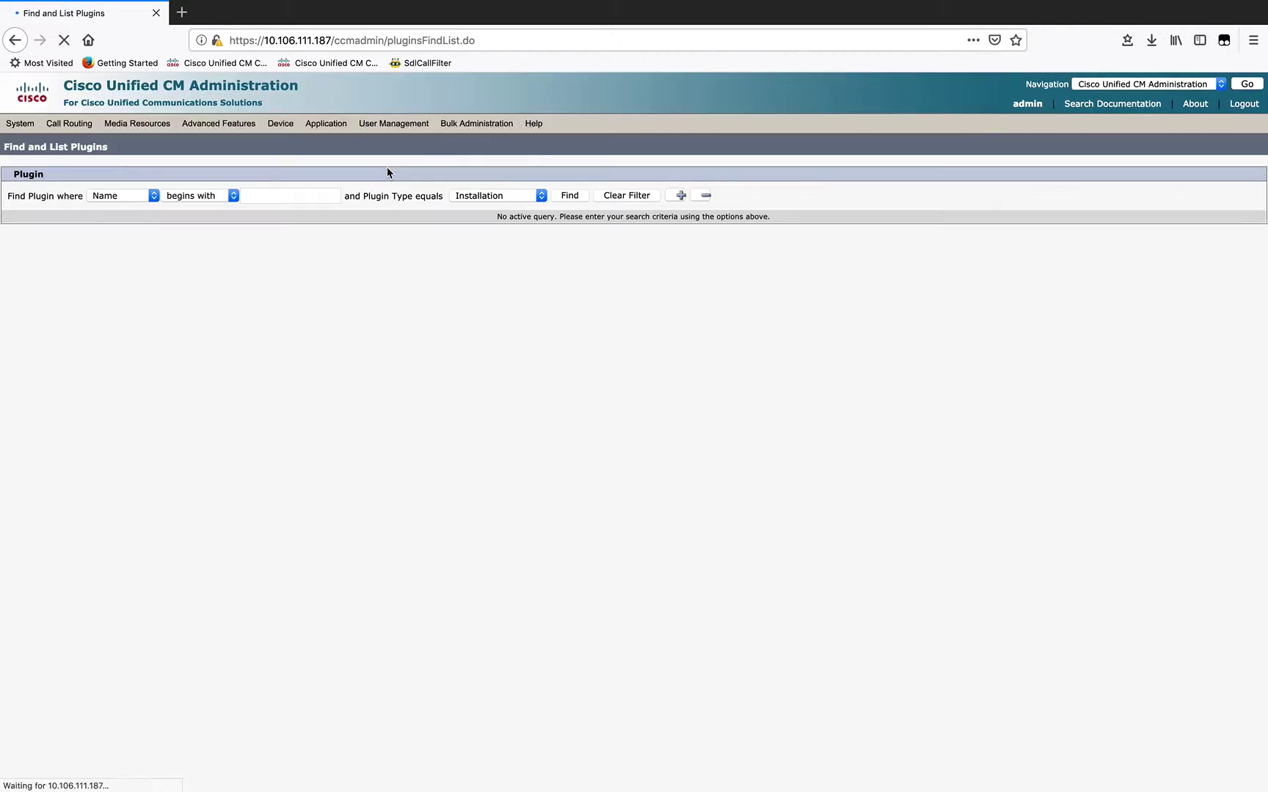
pyautogui.click(569, 196)
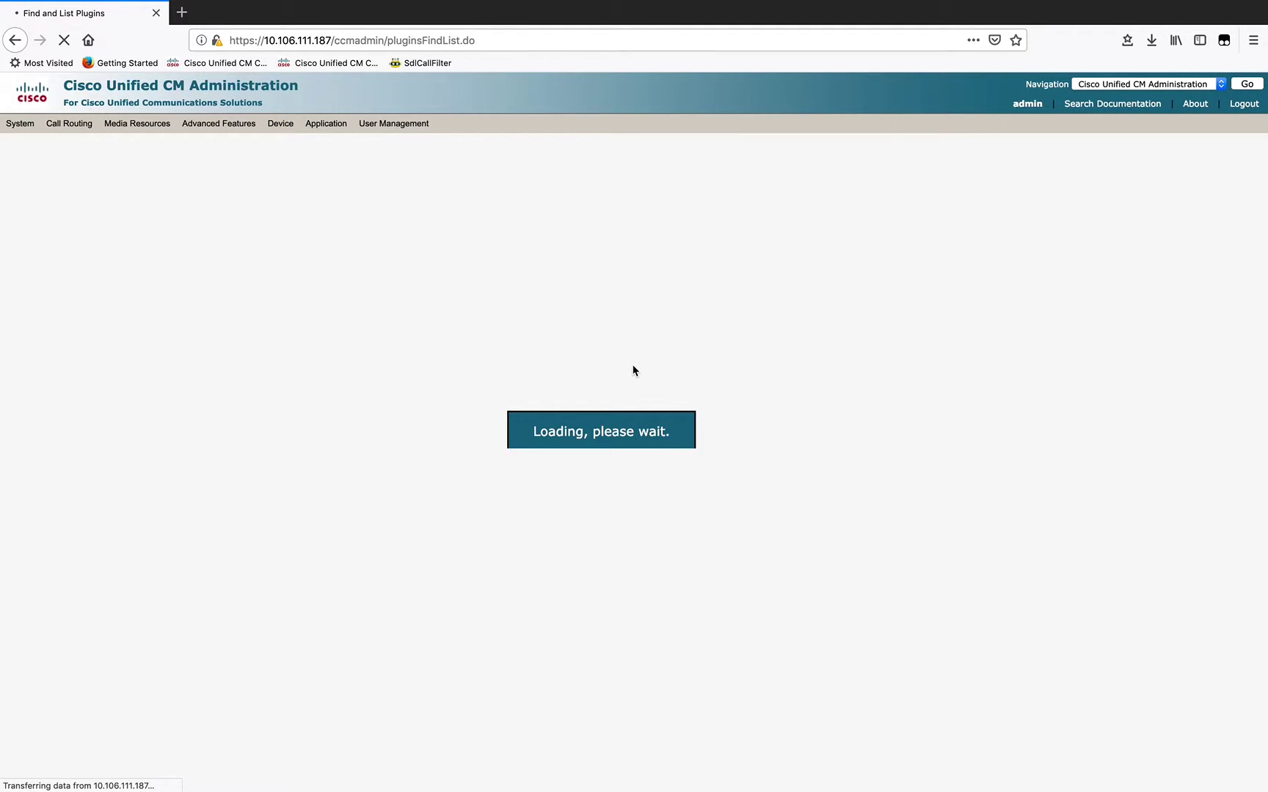
pyautogui.scroll(-2, 561, 489)
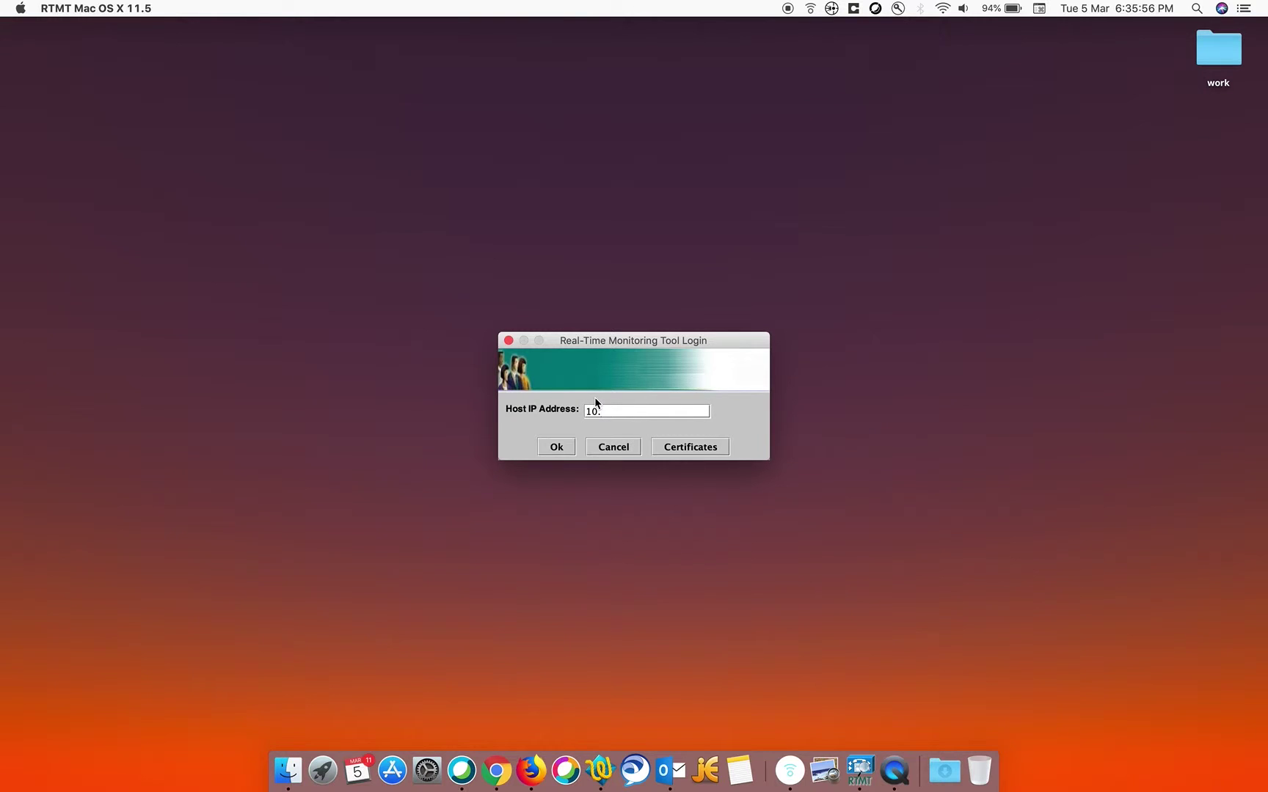
pyautogui.write('111.187')
# Step: Connect RTMT to host 10.106.111.187, trust its certificate, and submit the login credentials
pyautogui.click(560, 447)
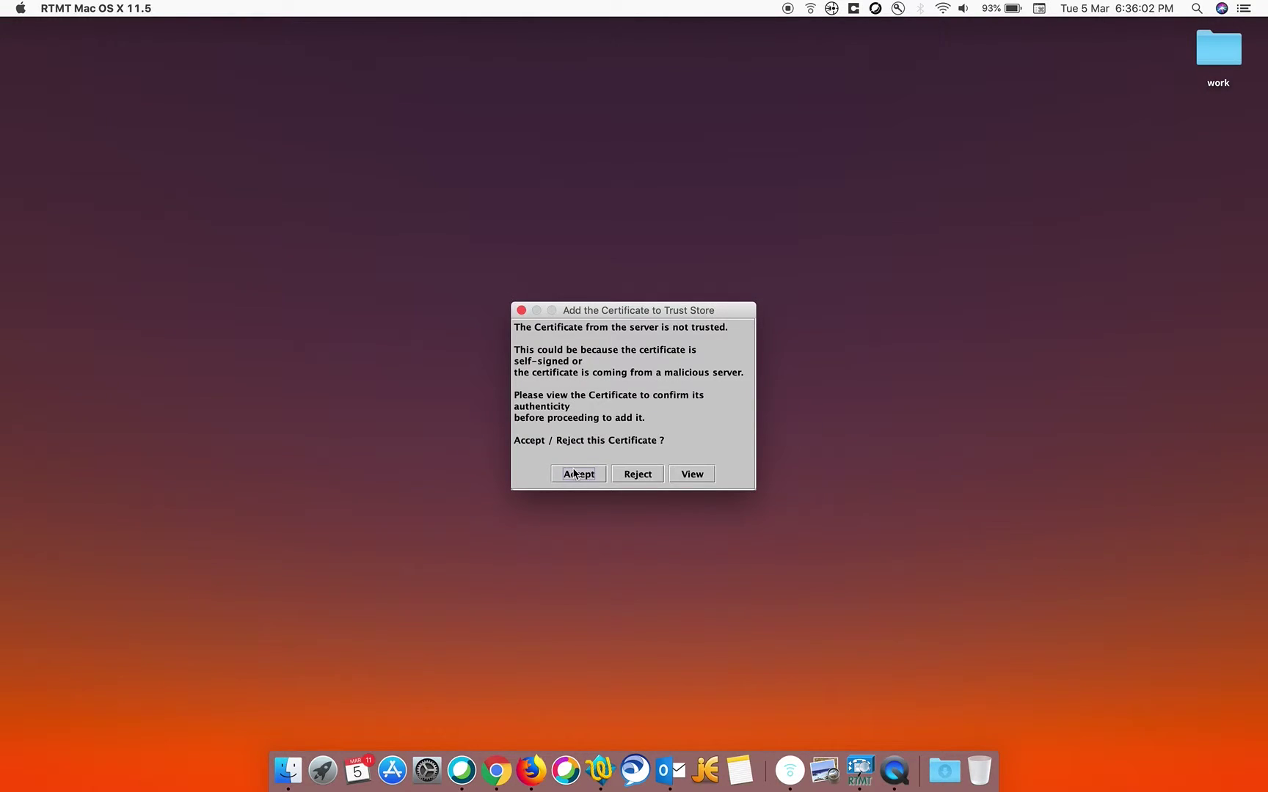
pyautogui.click(577, 475)
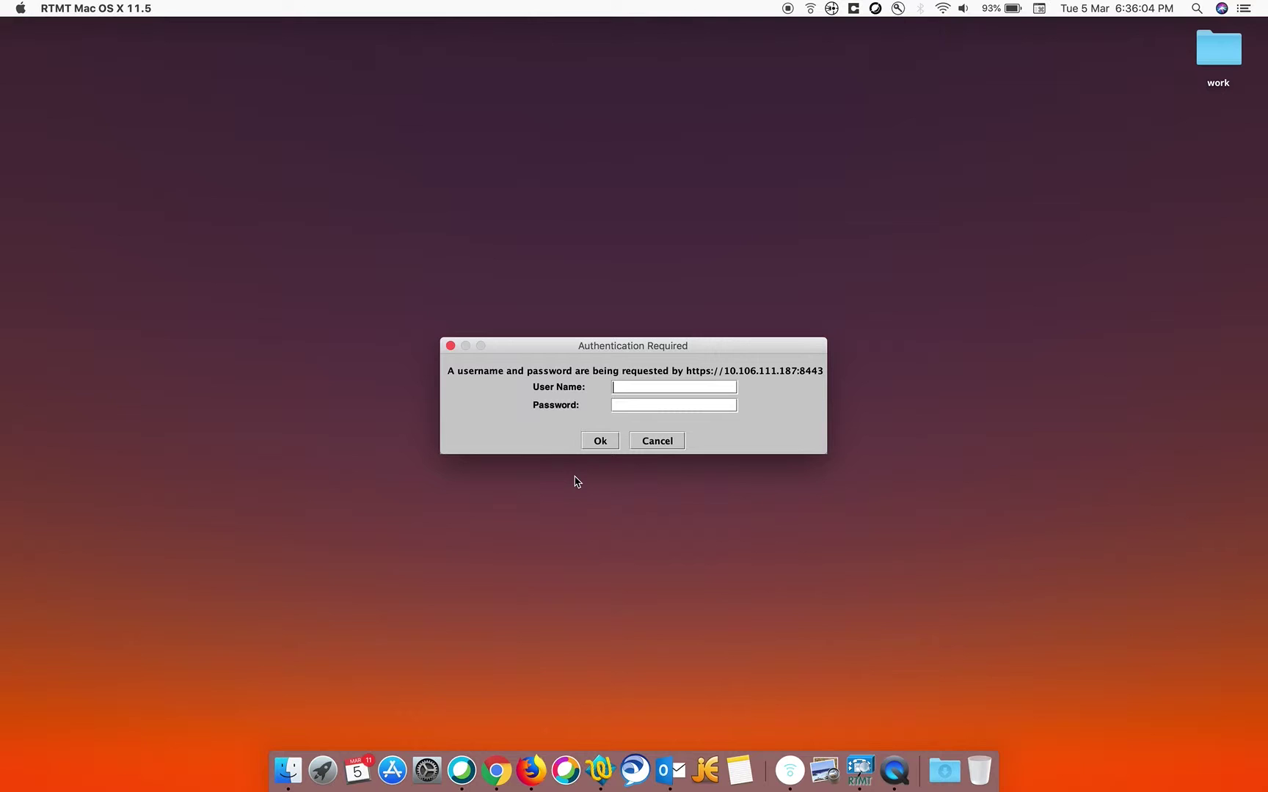
pyautogui.write('admin')
pyautogui.press('Tab')
pyautogui.write('****')
pyautogui.write('*****')
pyautogui.press('Return')
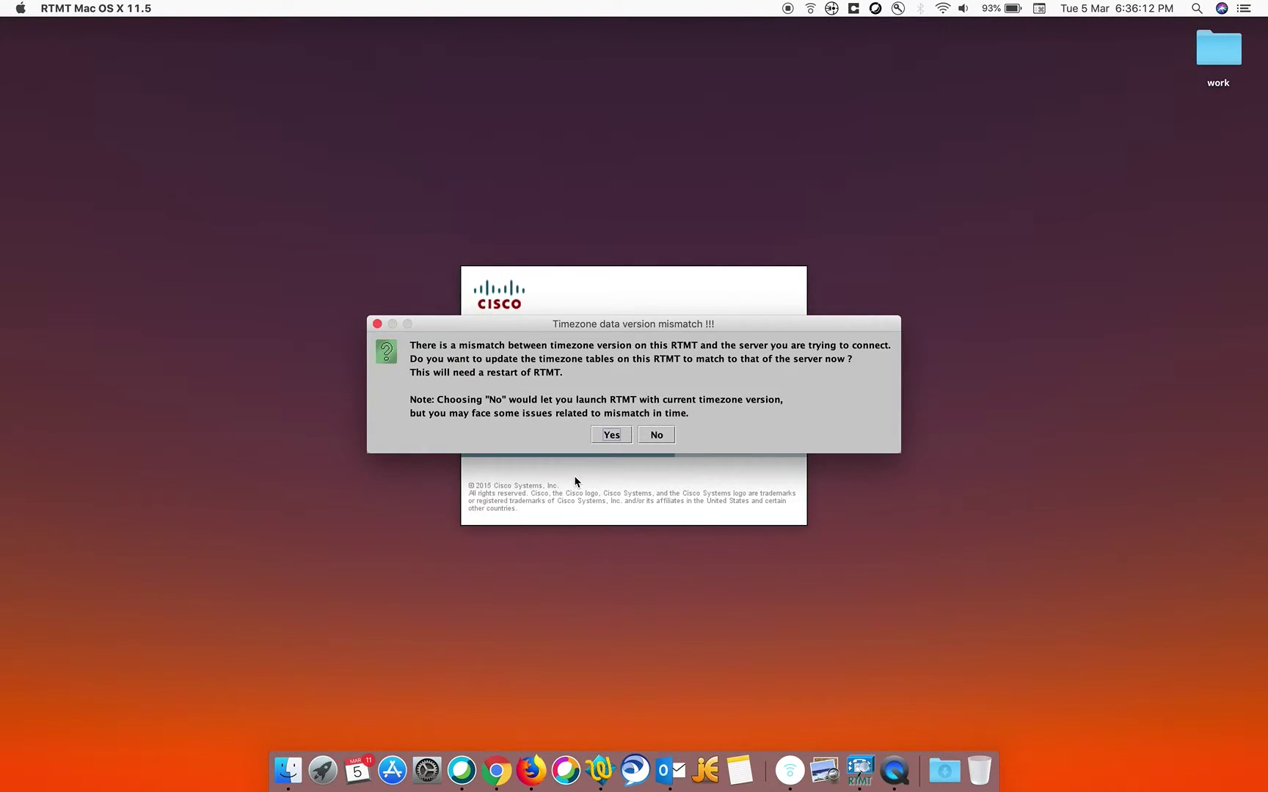
# Step: Skip the timezone data update and load RTMT with the Default configuration
pyautogui.click(654, 440)
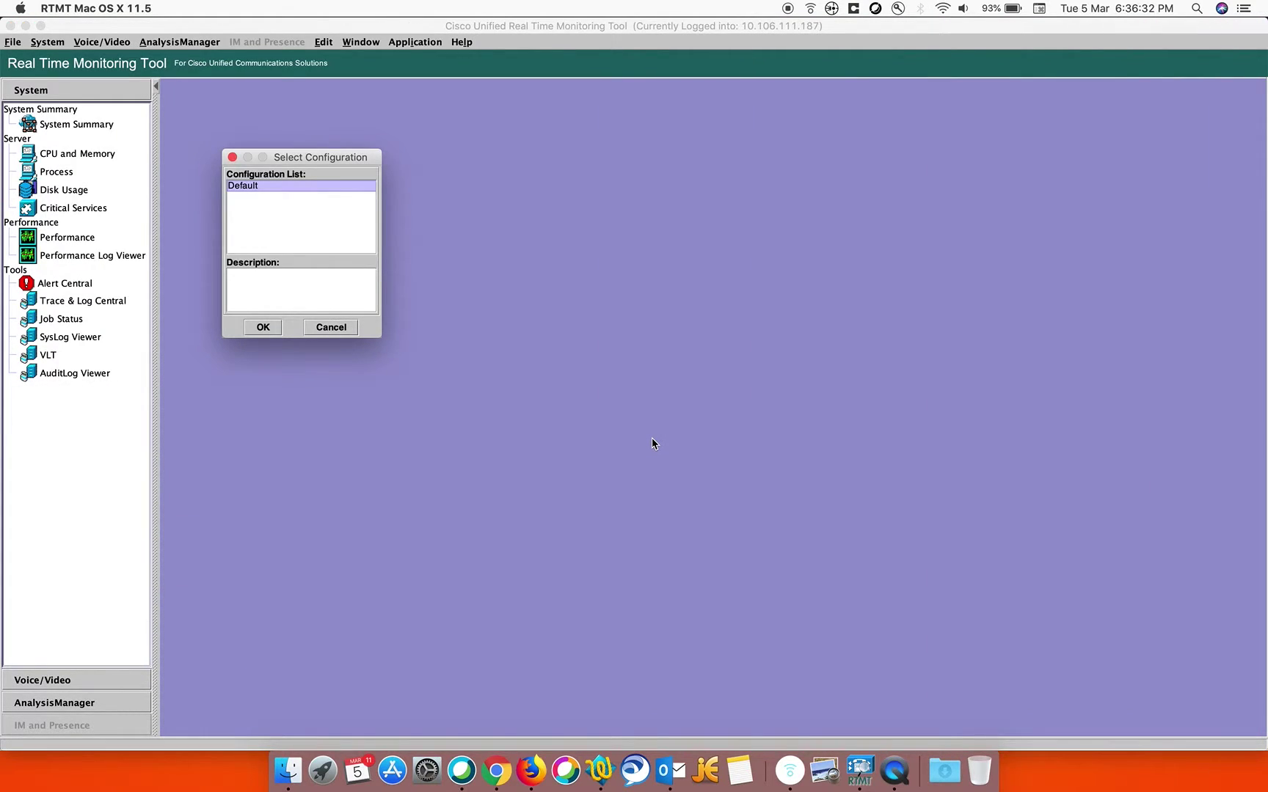
pyautogui.click(259, 331)
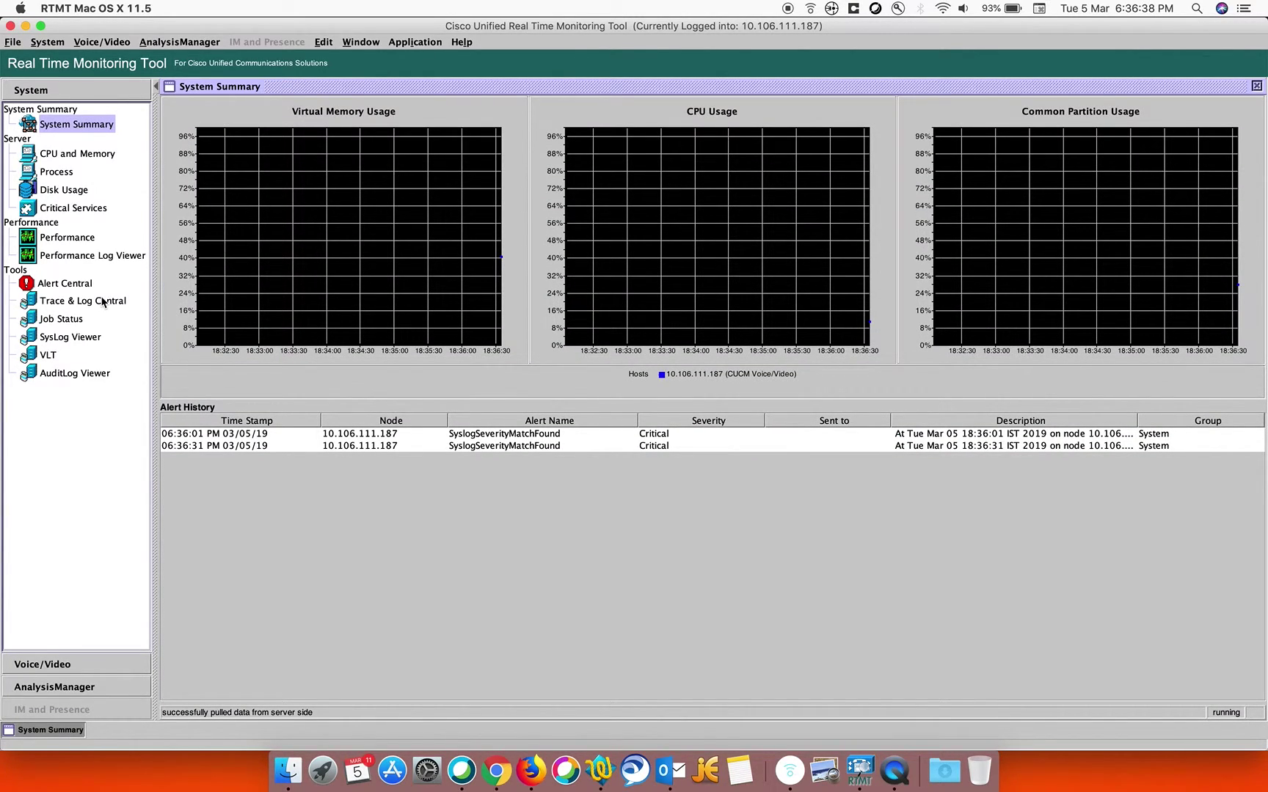
# Step: In Trace & Log Central Collect Files, select Cisco CallManager traces on all servers
pyautogui.click(103, 303)
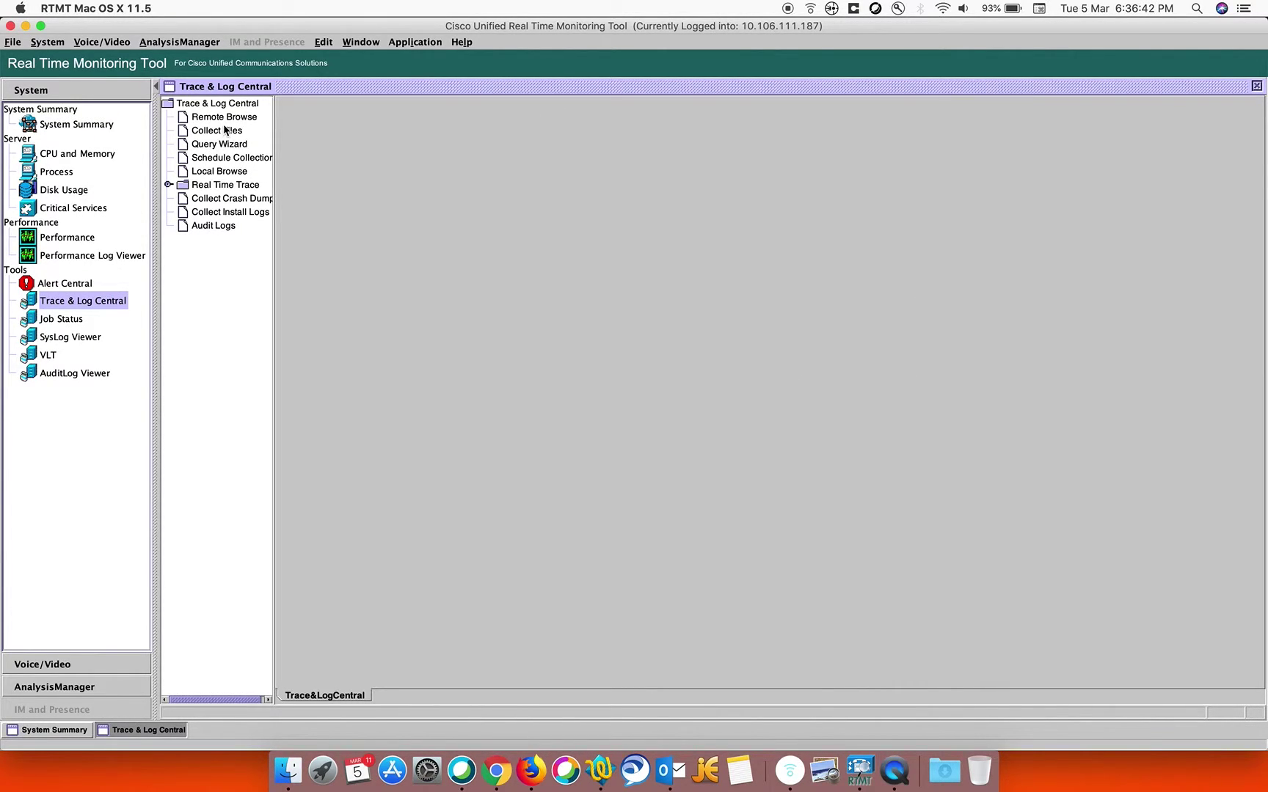
pyautogui.click(217, 132)
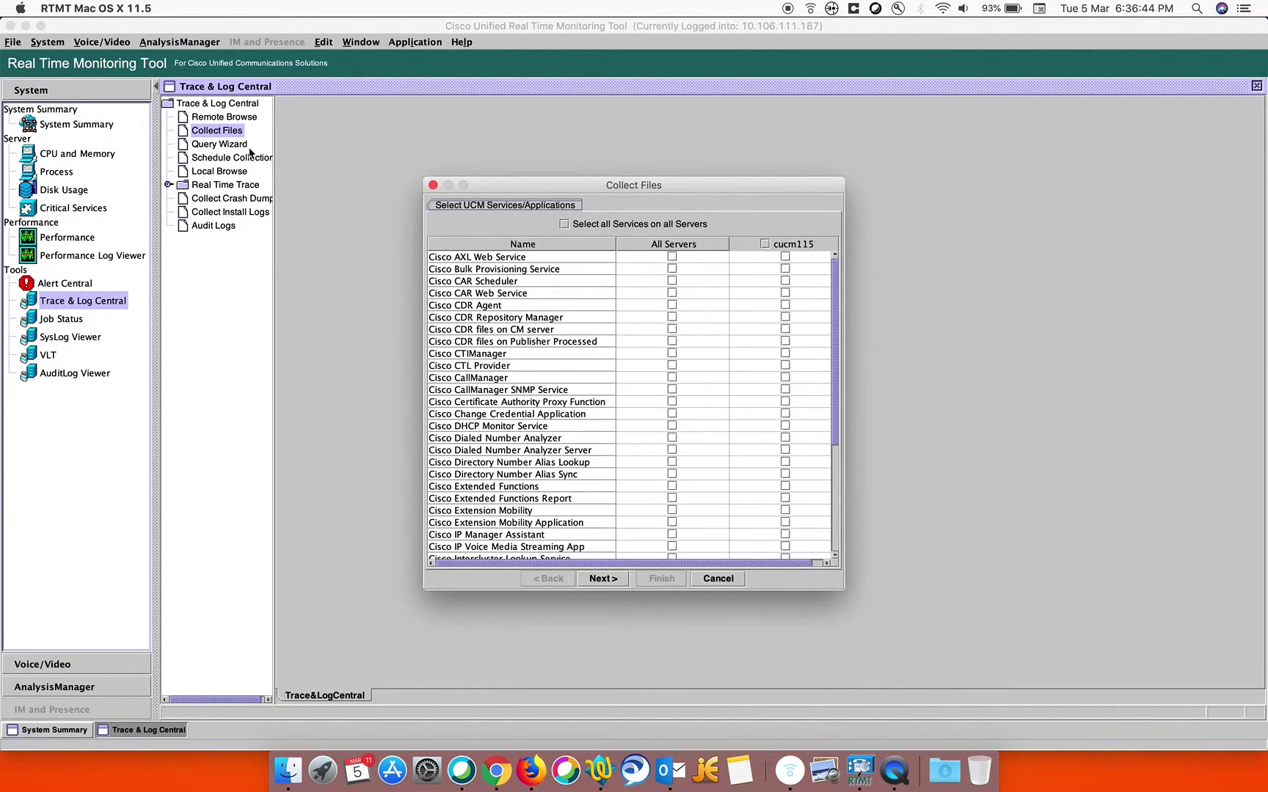
pyautogui.click(531, 381)
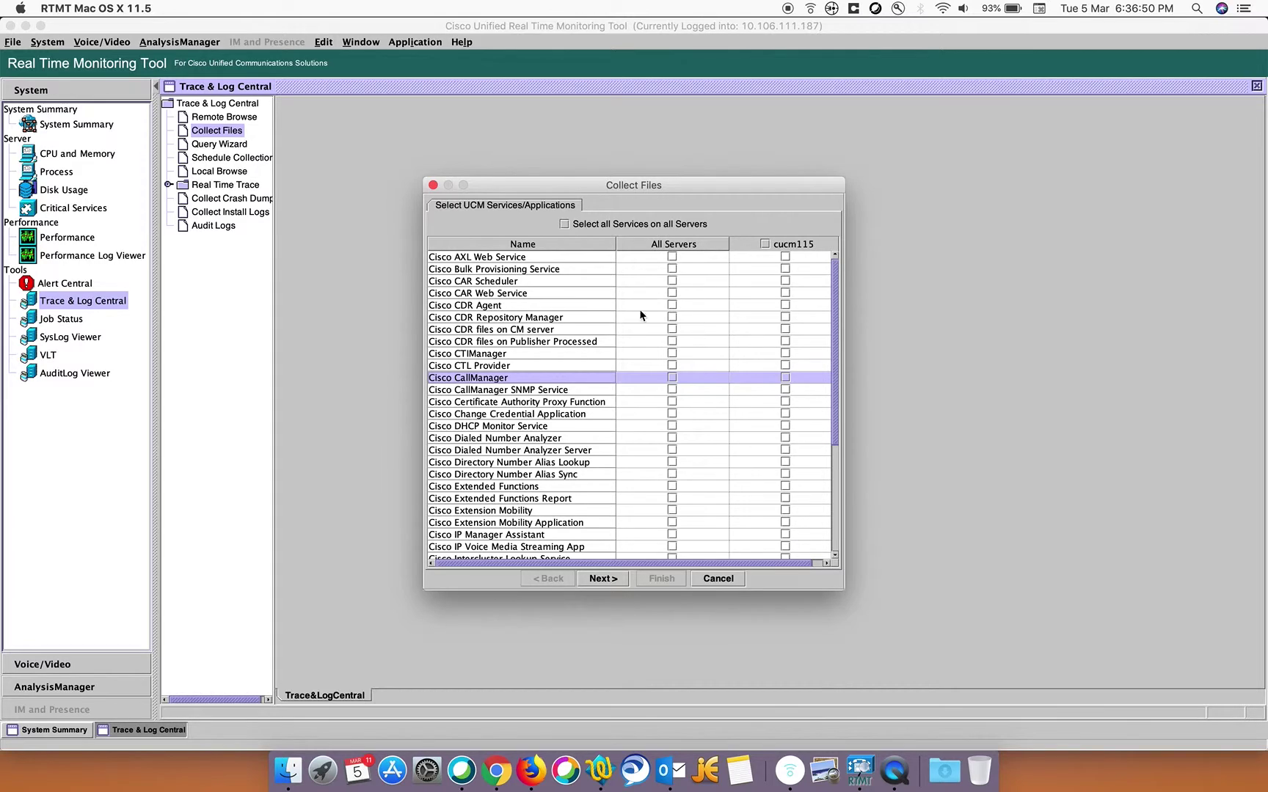
pyautogui.click(672, 380)
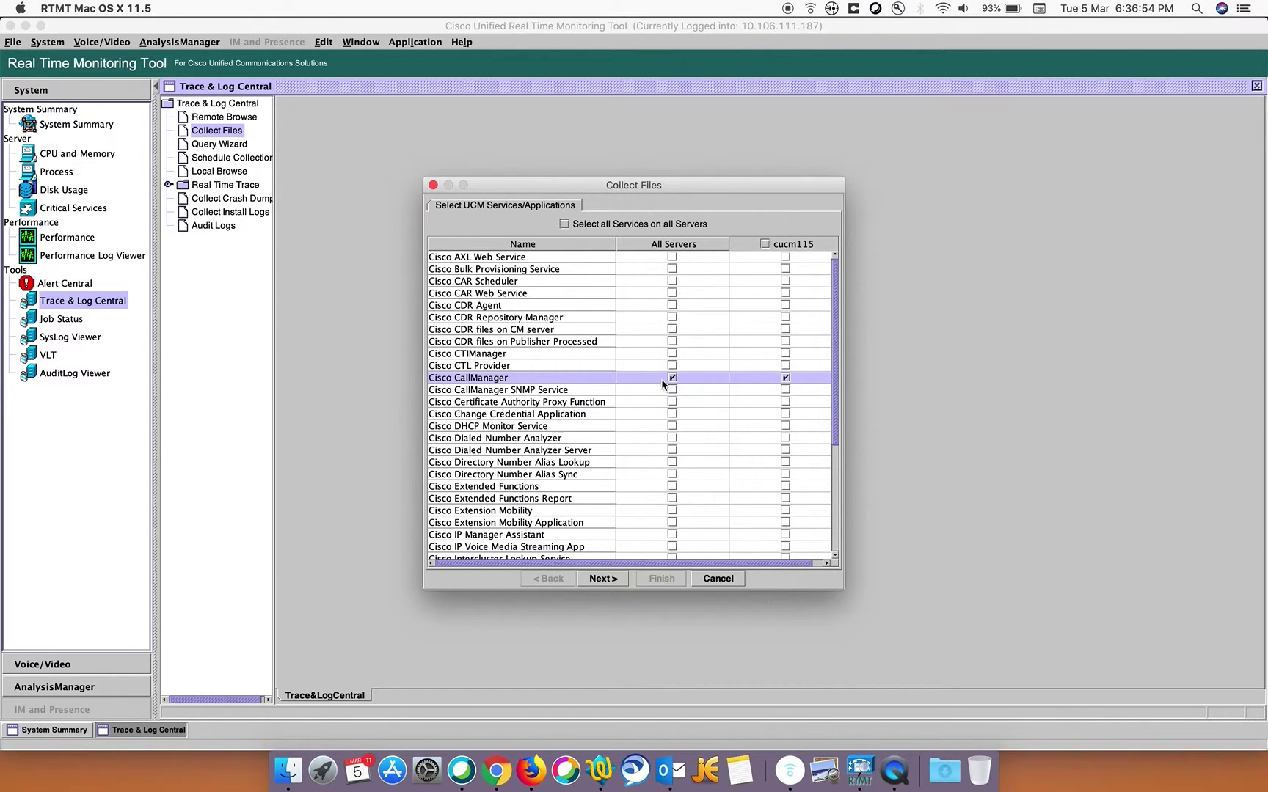
pyautogui.click(603, 579)
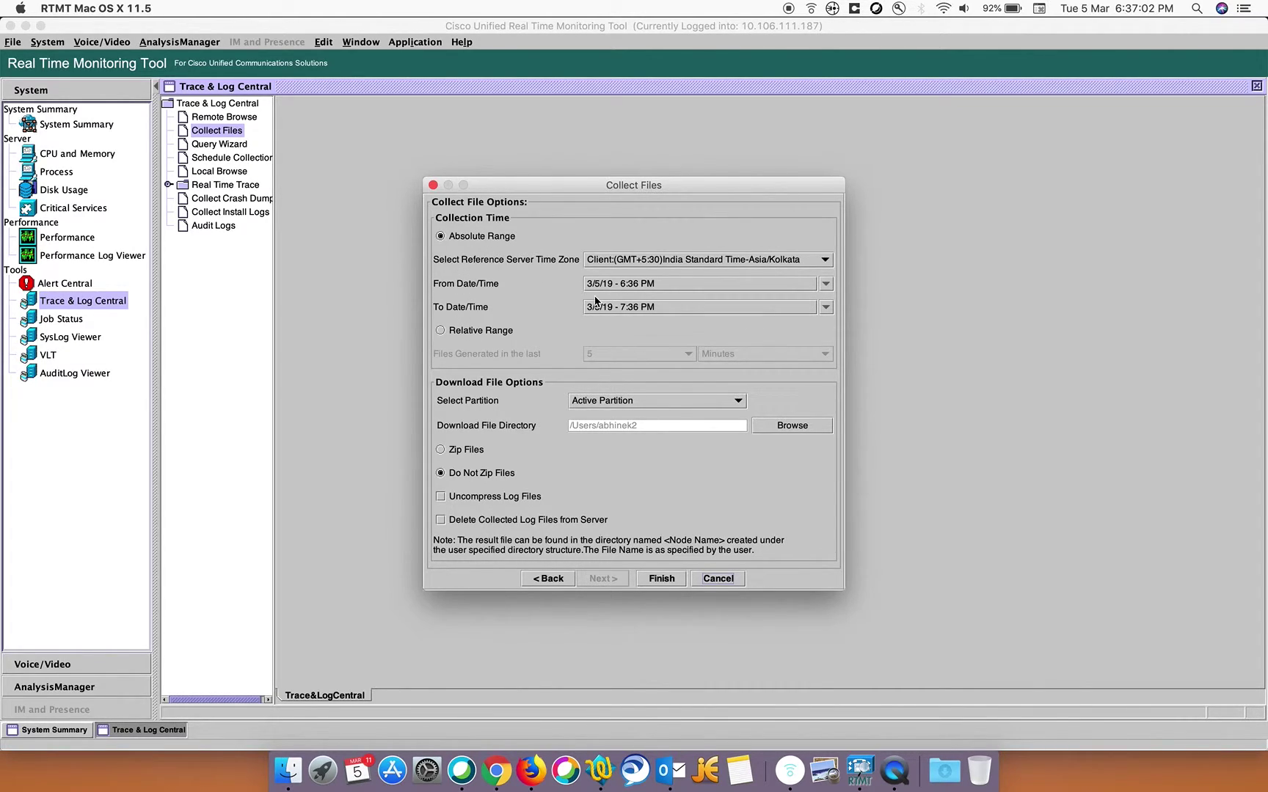
# Step: Limit the collection to a relative range of files generated in the last 15 minutes
pyautogui.click(651, 288)
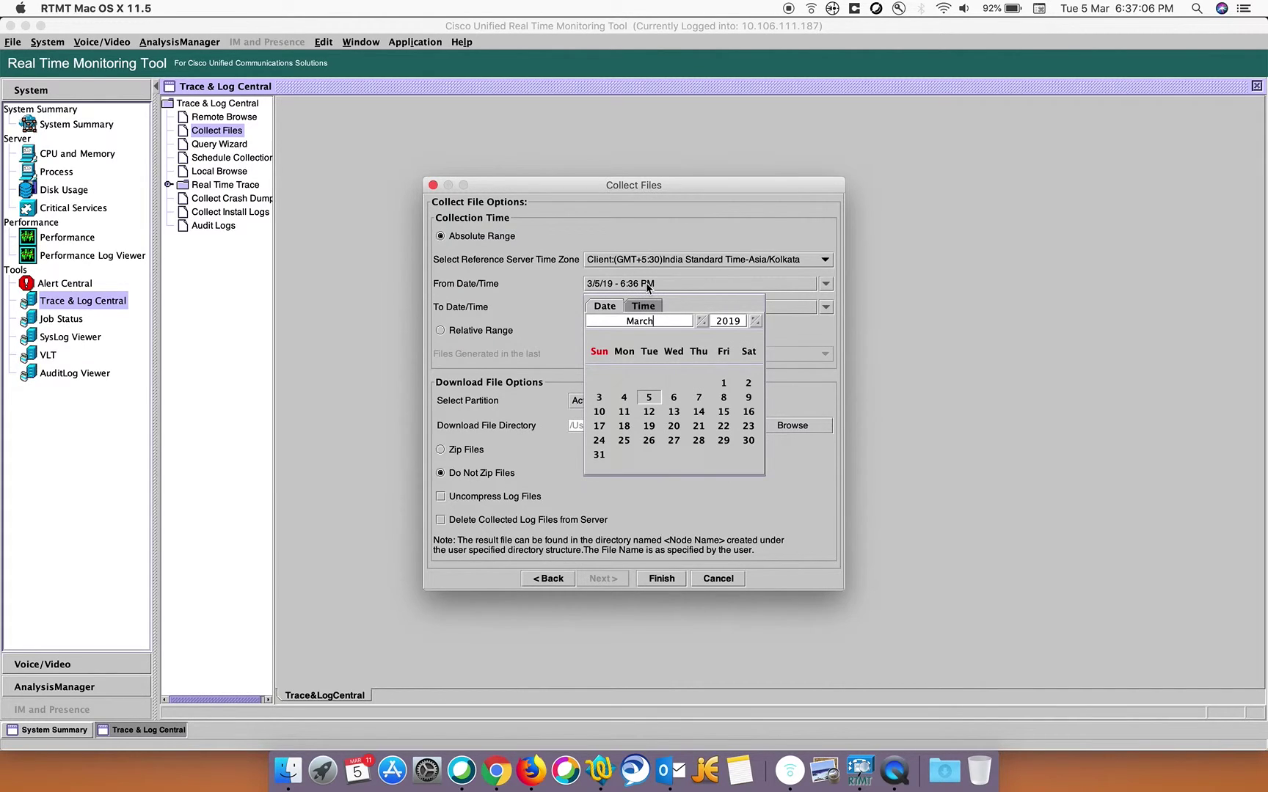
pyautogui.click(779, 339)
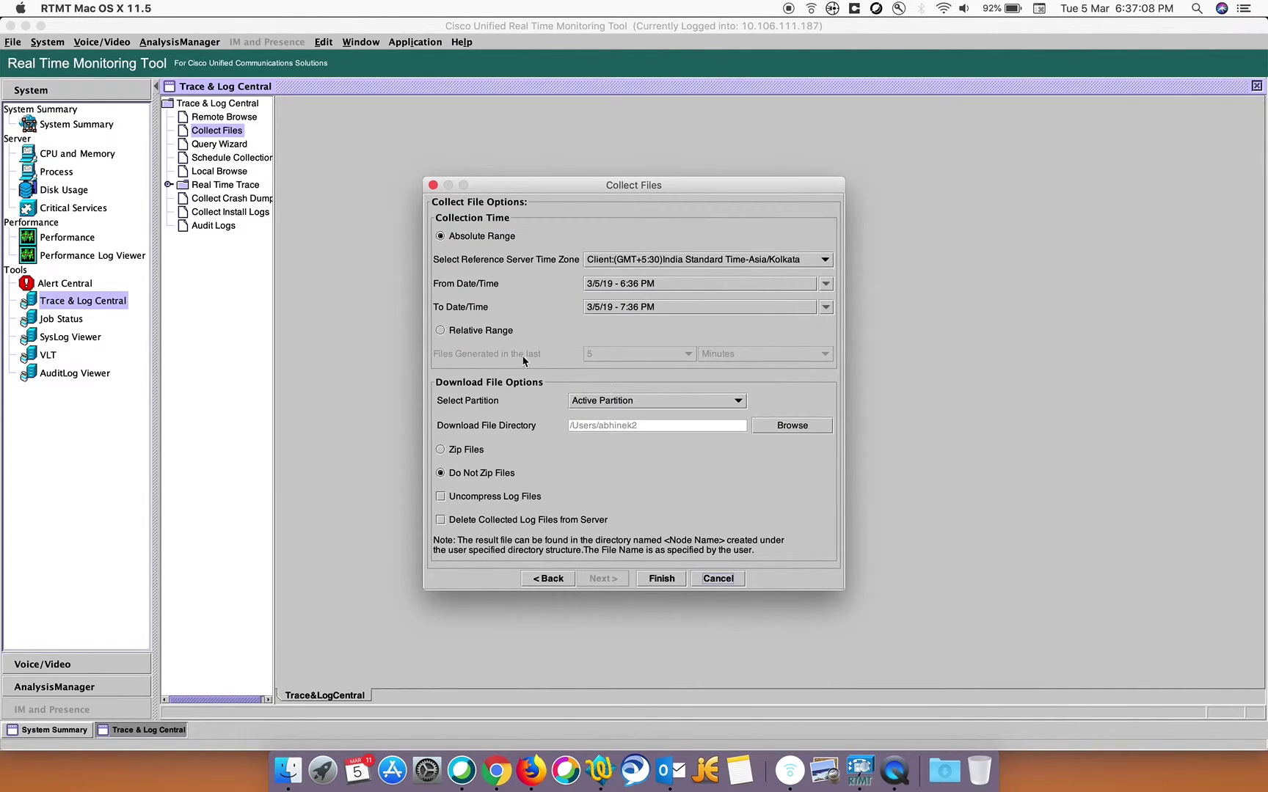
pyautogui.click(442, 335)
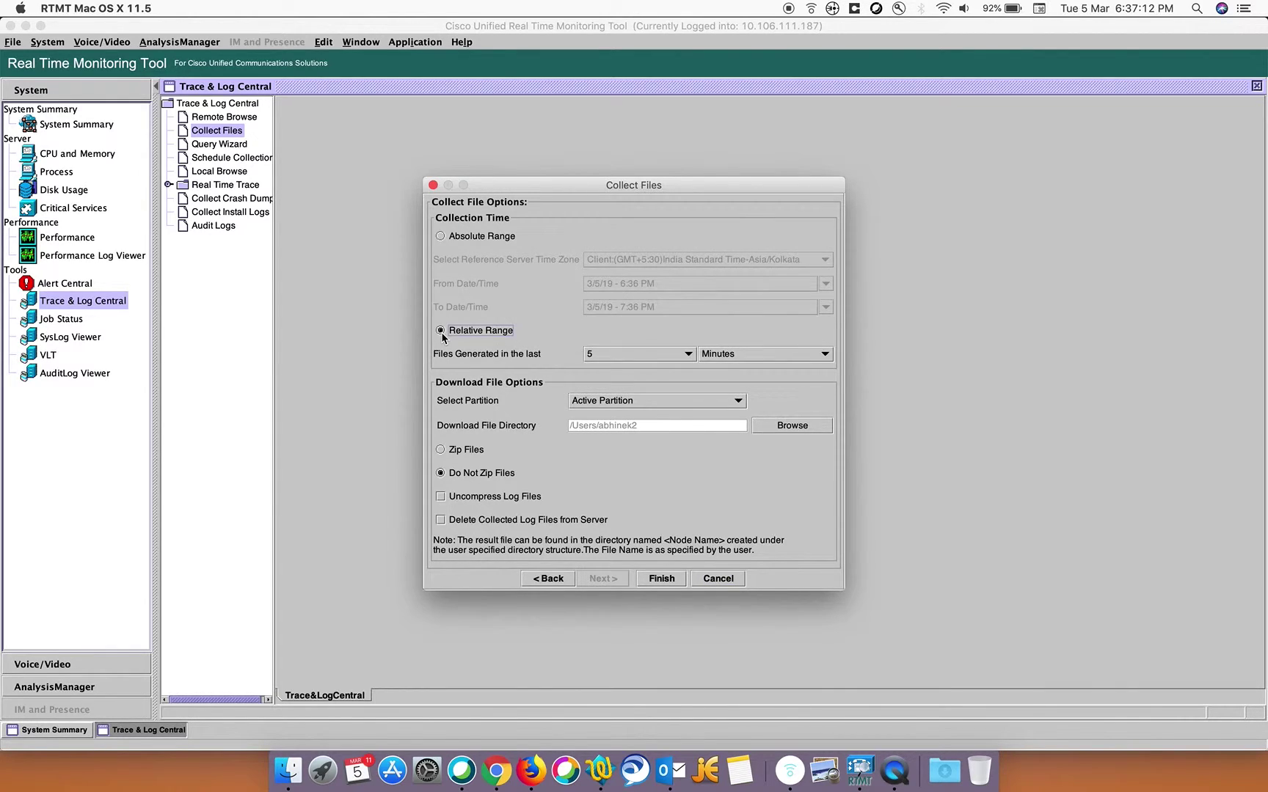
pyautogui.click(600, 358)
pyautogui.scroll(-7, 594, 435)
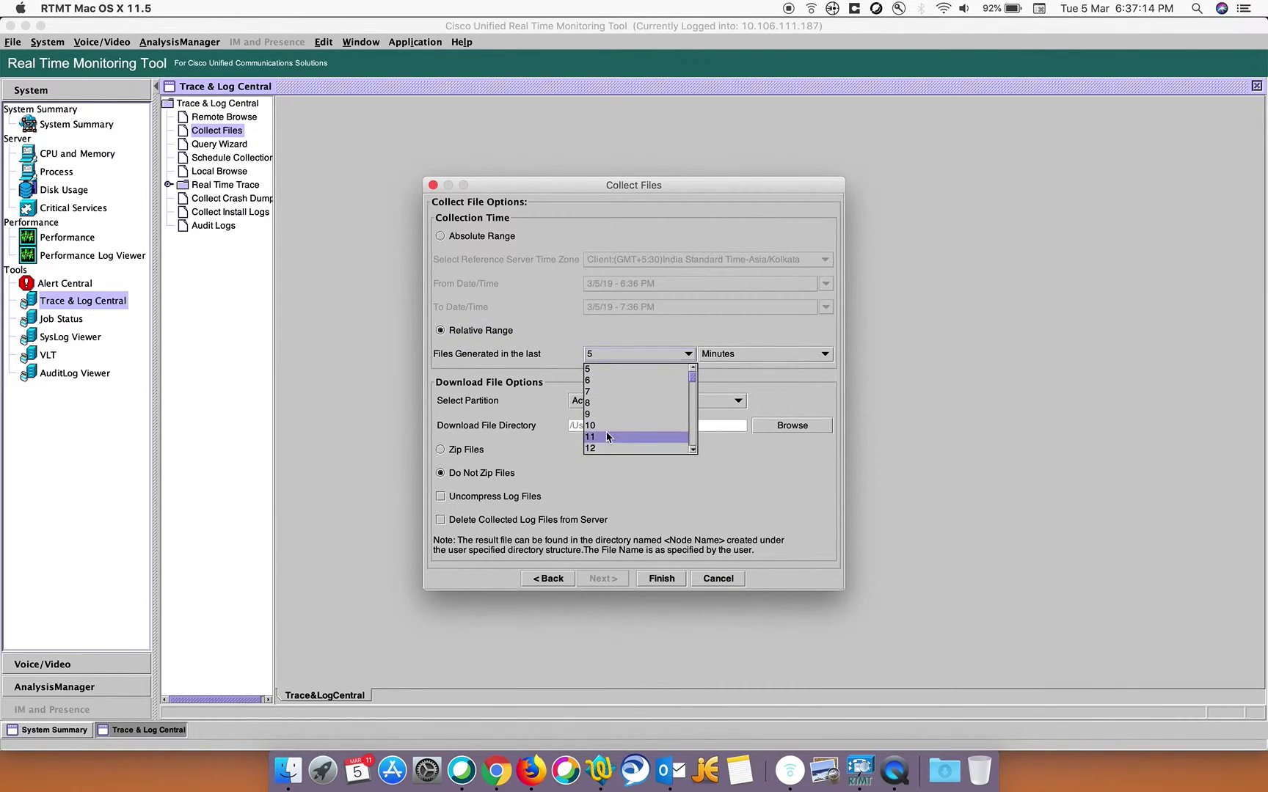
pyautogui.scroll(6, 600, 407)
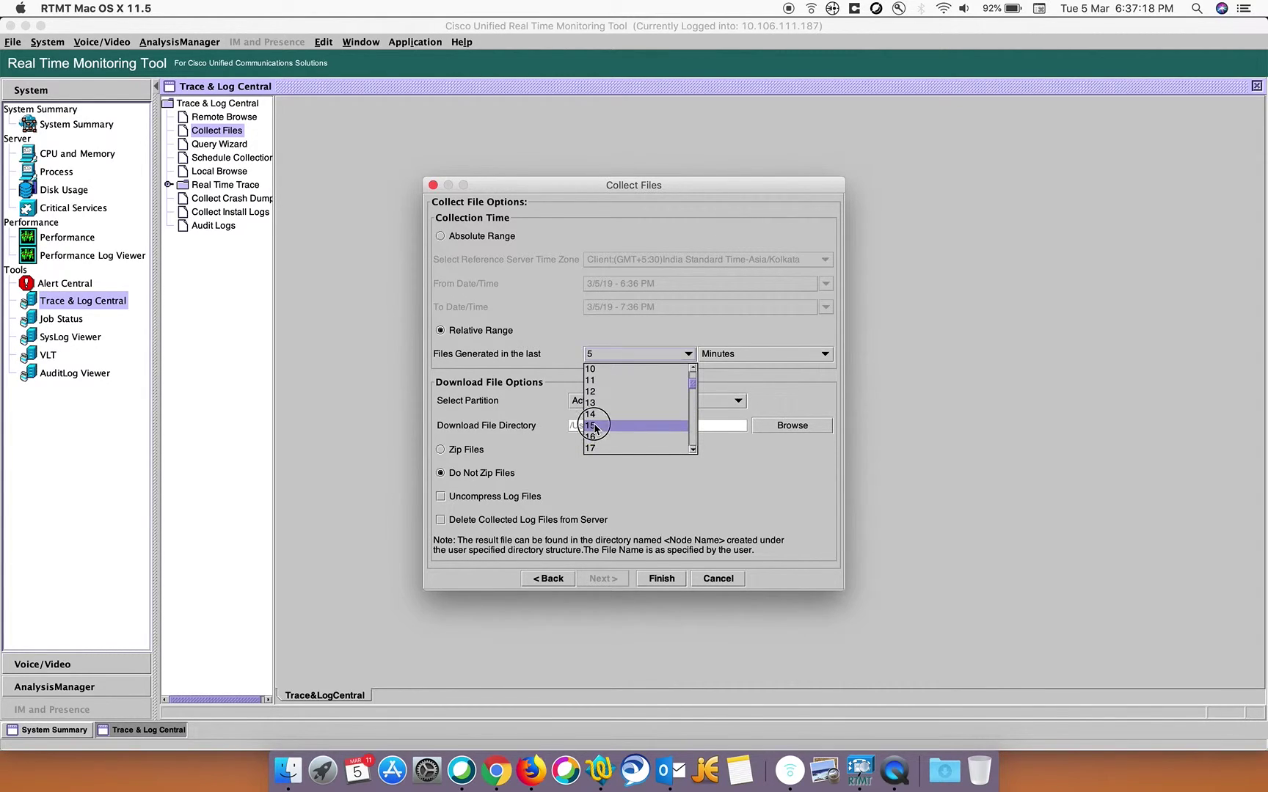
pyautogui.click(593, 426)
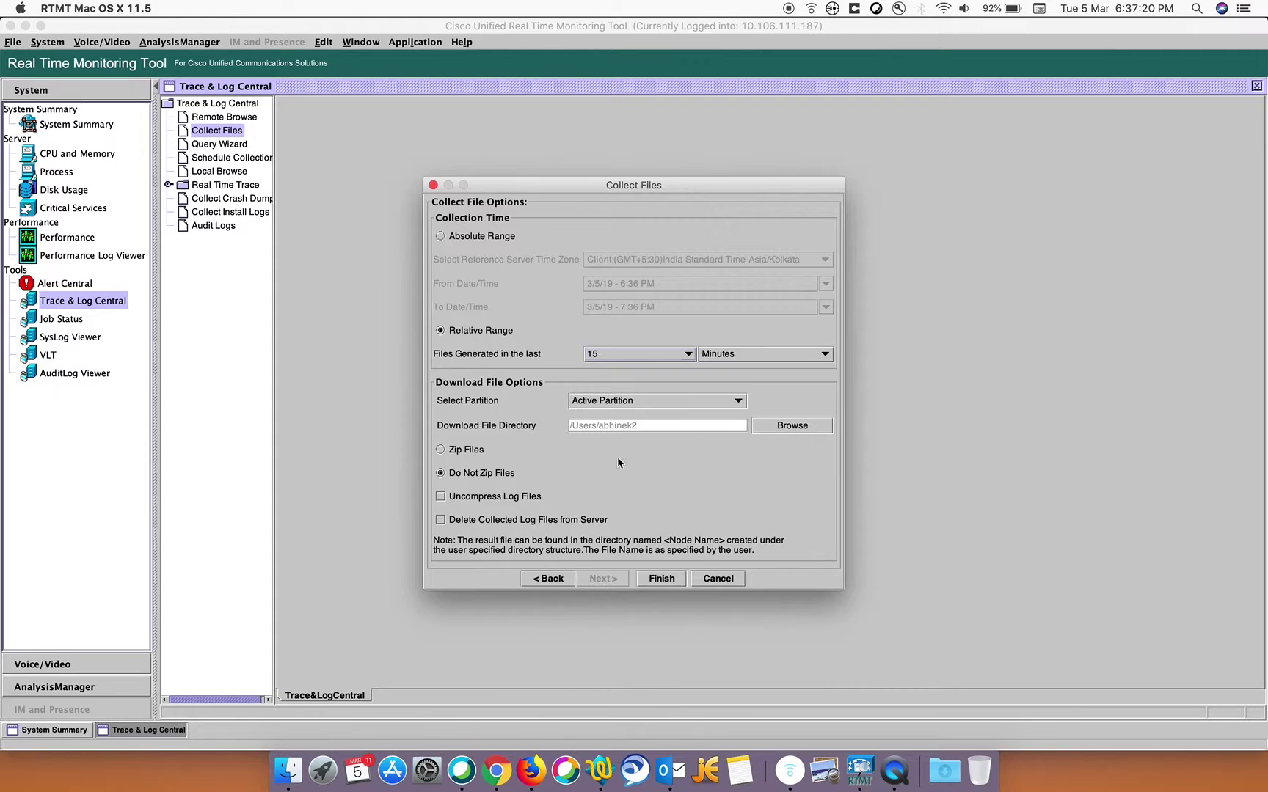
pyautogui.click(768, 428)
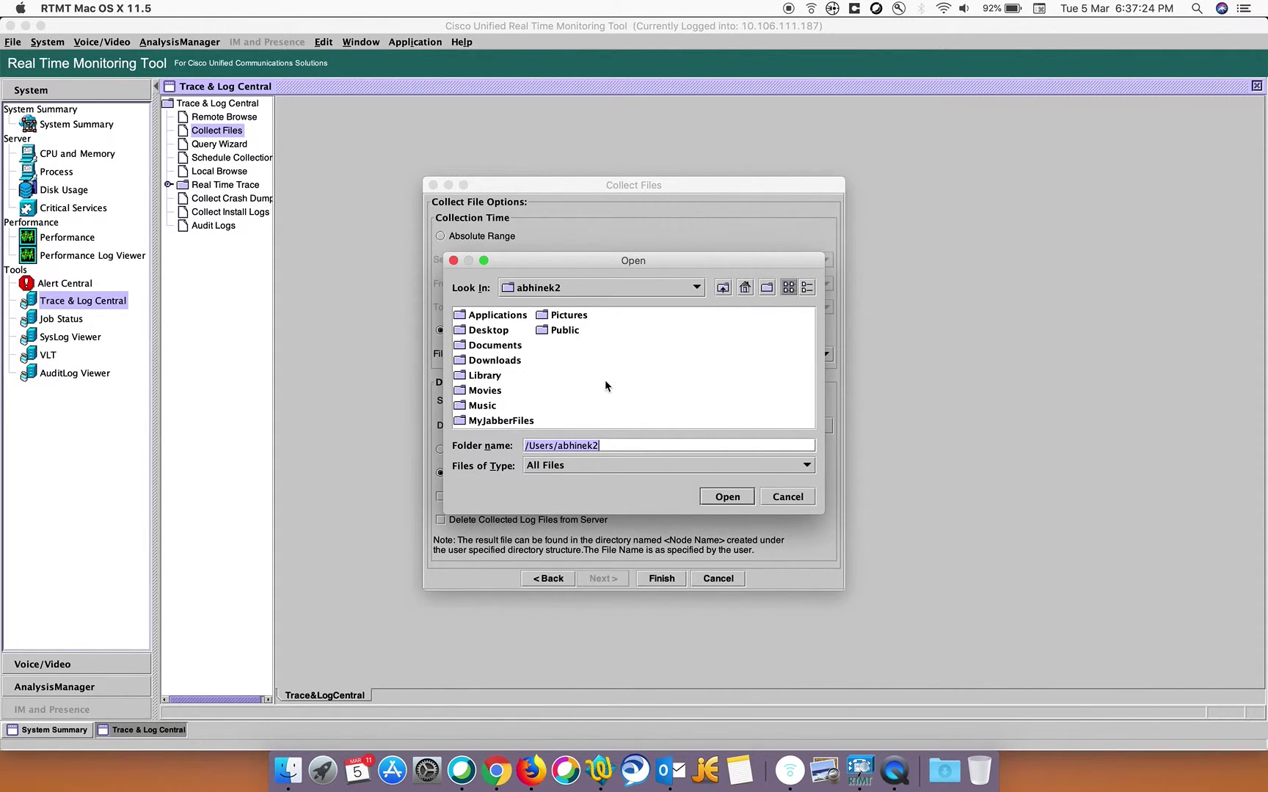
# Step: Create a new 'rtmt logs' folder and use it as the download directory
pyautogui.click(767, 288)
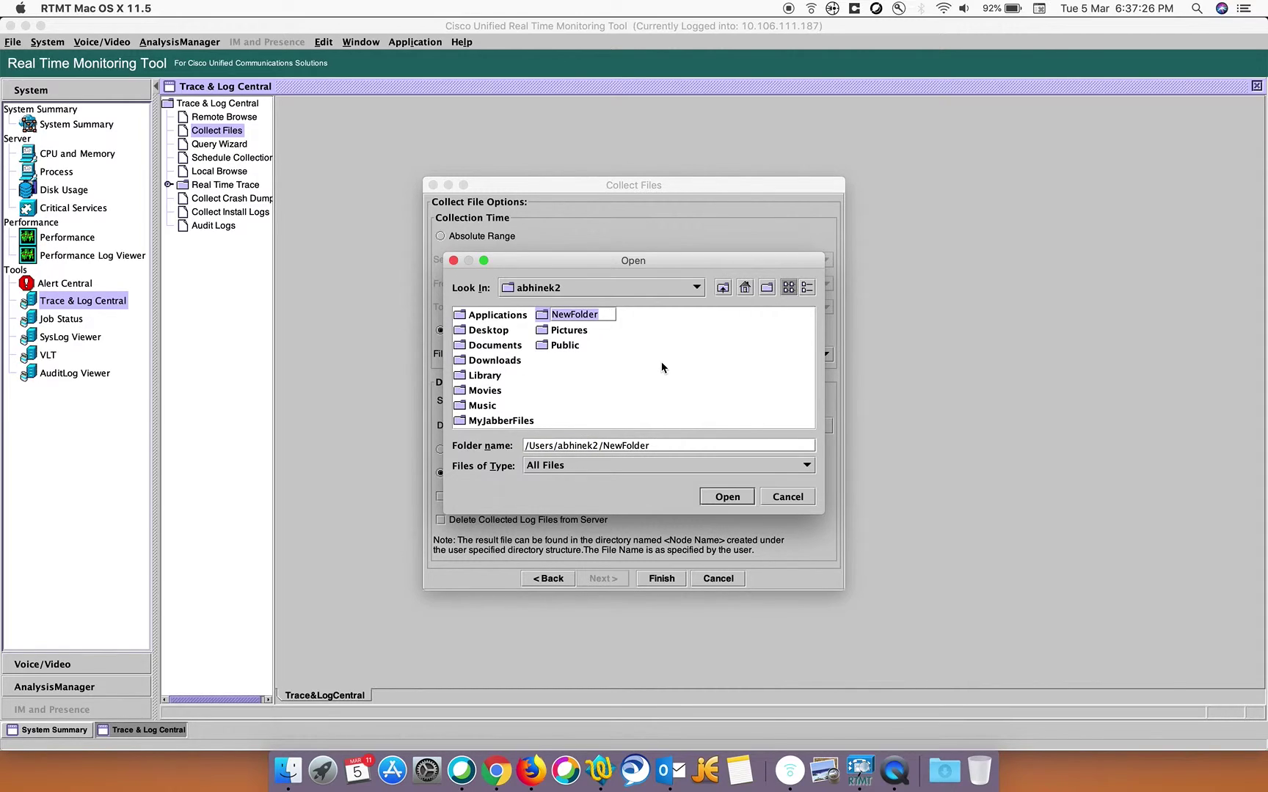
pyautogui.write('rtmt ')
pyautogui.write('log')
pyautogui.write('s')
pyautogui.press('Return')
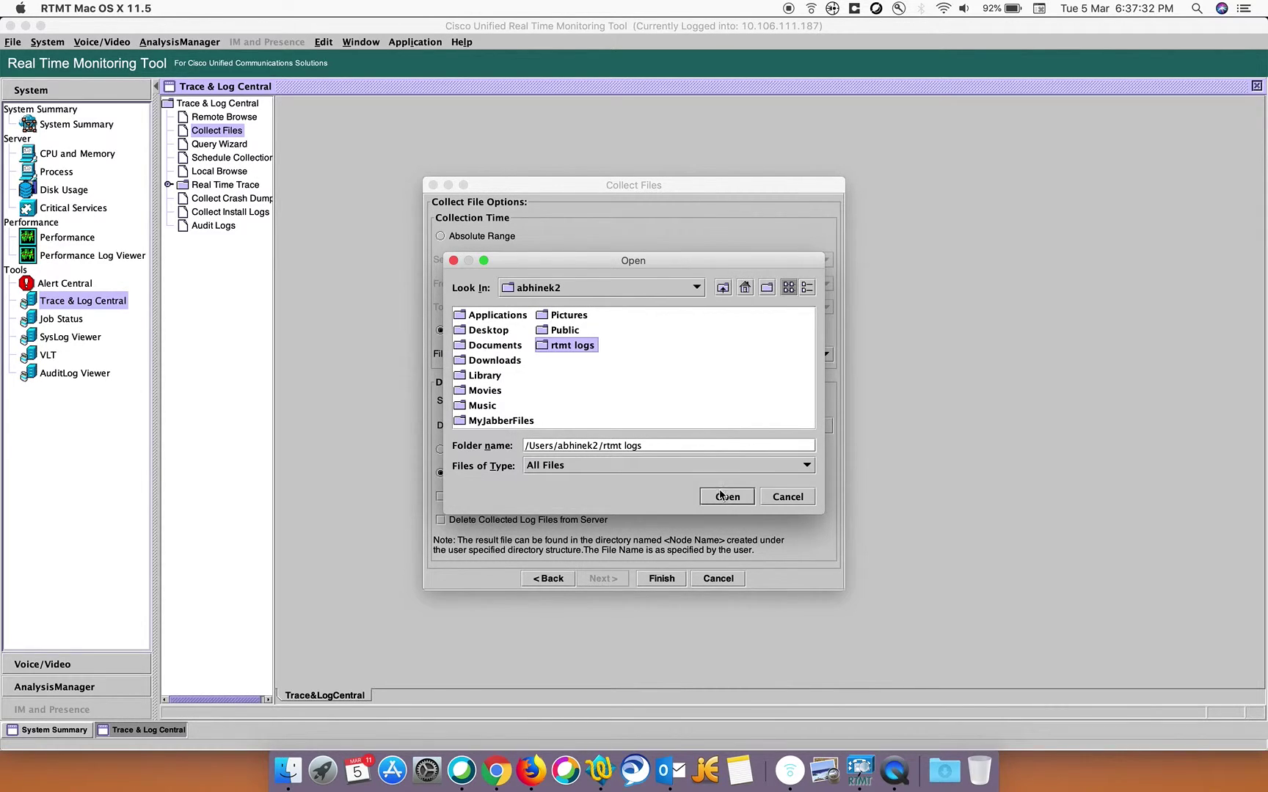
pyautogui.click(715, 499)
# Step: Enable Uncompress Log Files and submit the trace collection request
pyautogui.click(490, 497)
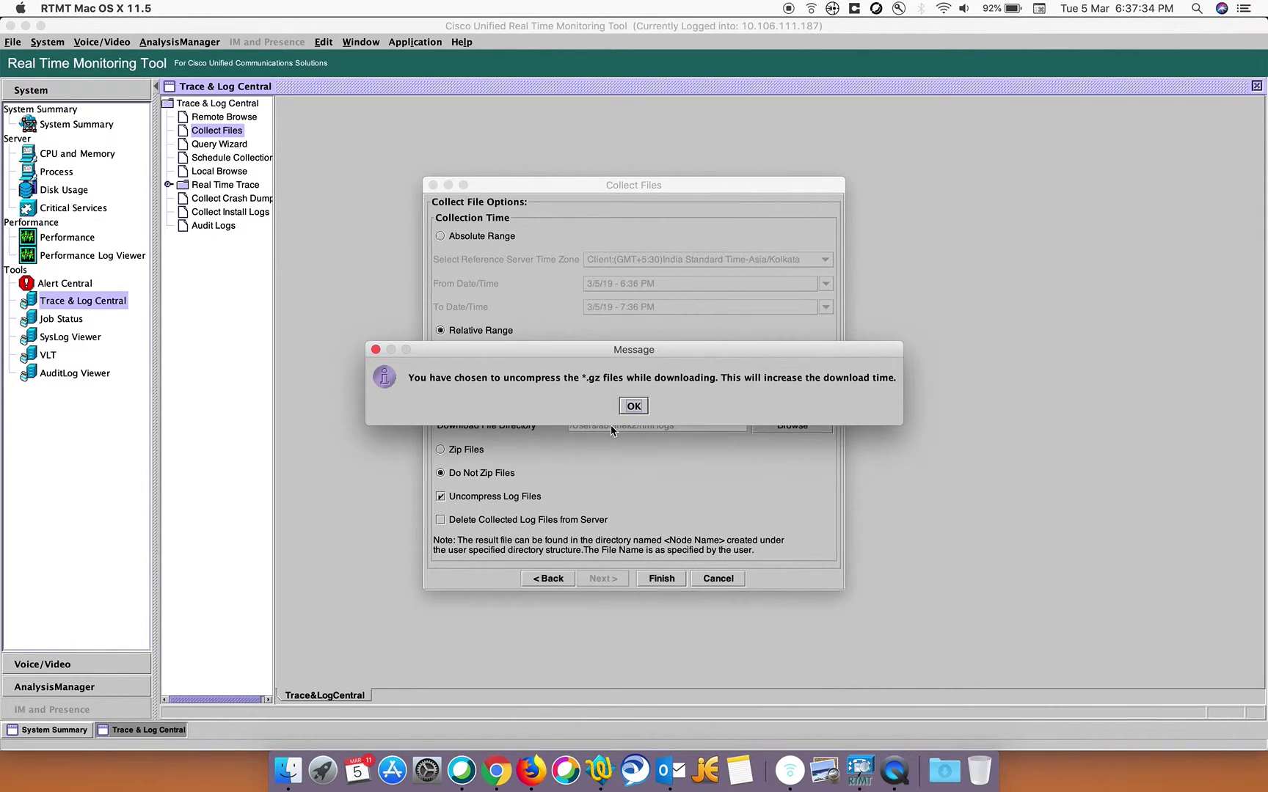
pyautogui.click(635, 407)
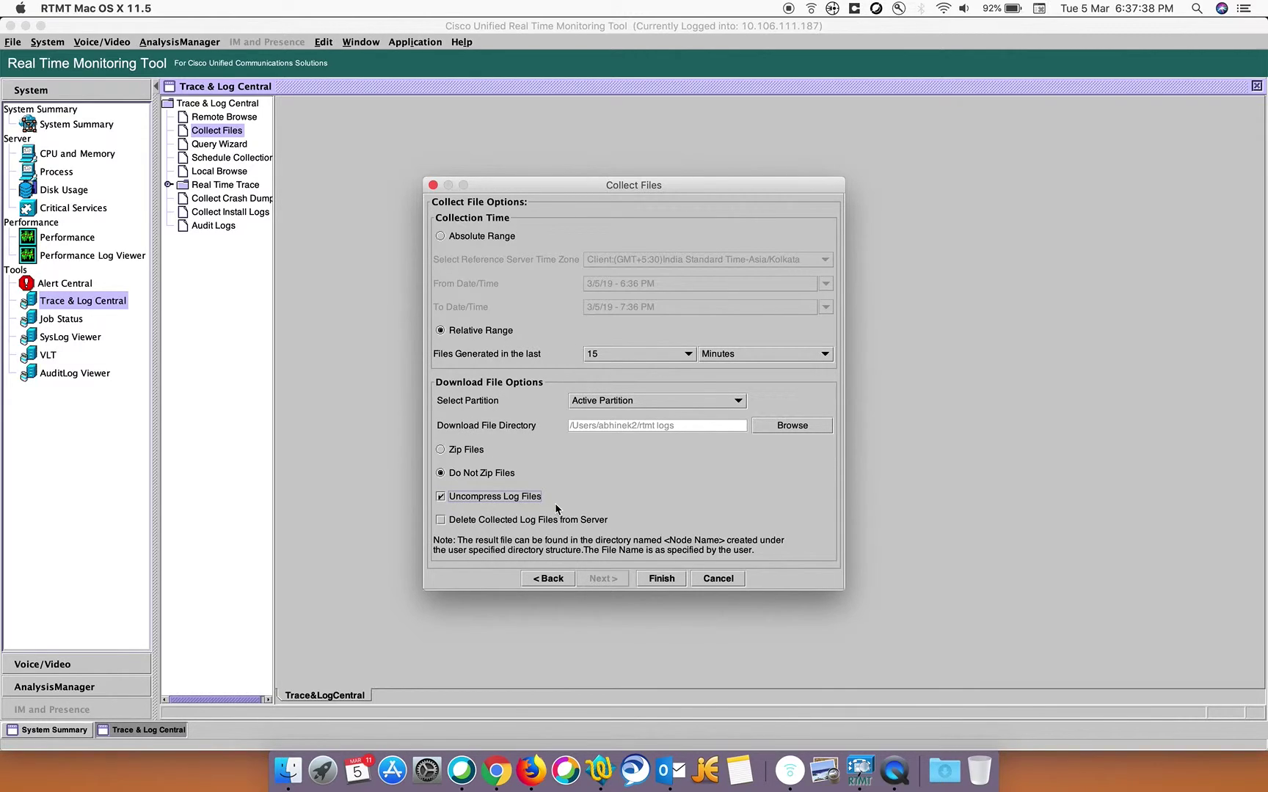
pyautogui.click(653, 583)
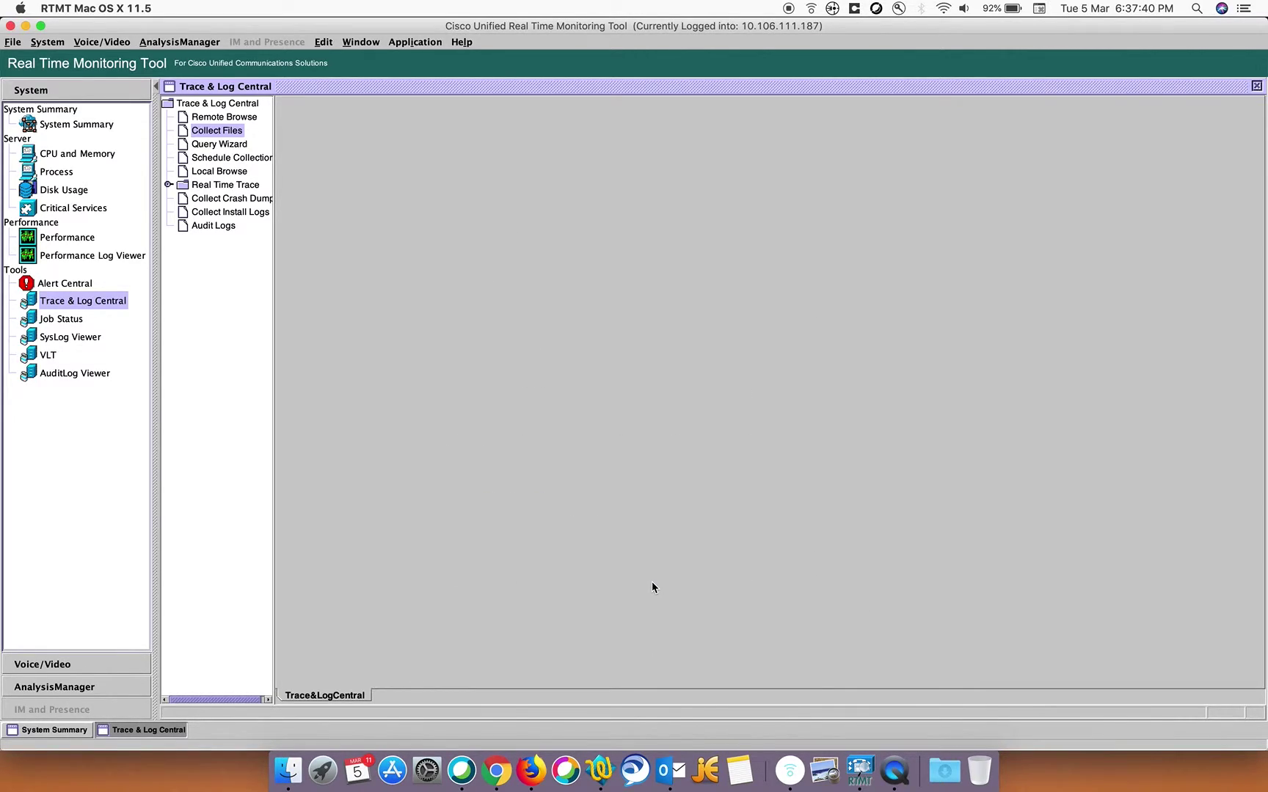